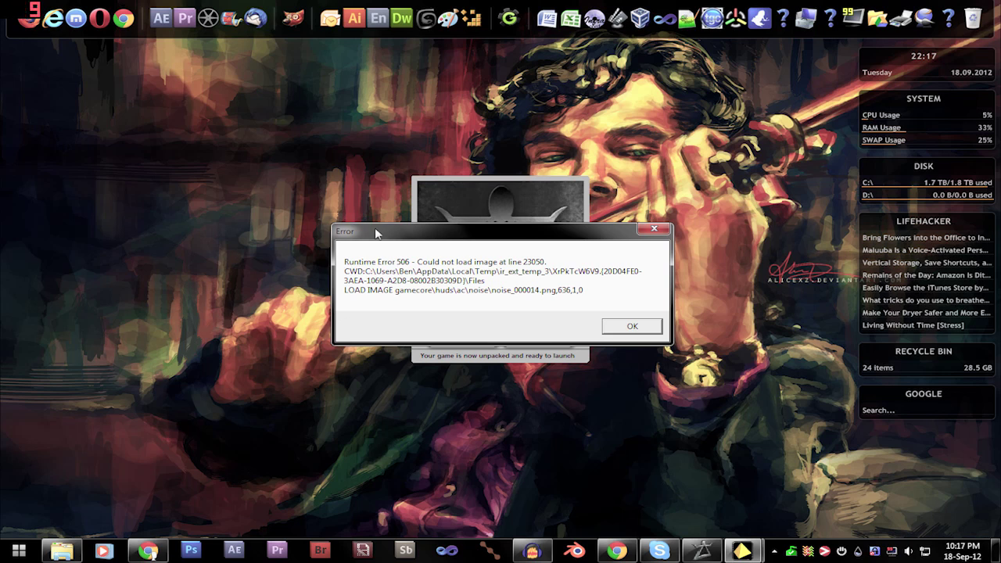
# Step: Drag the Runtime Error 506 dialog right to uncover the VishnuPacker launcher
pyautogui.moveTo(375, 233); pyautogui.dragTo(644, 218)
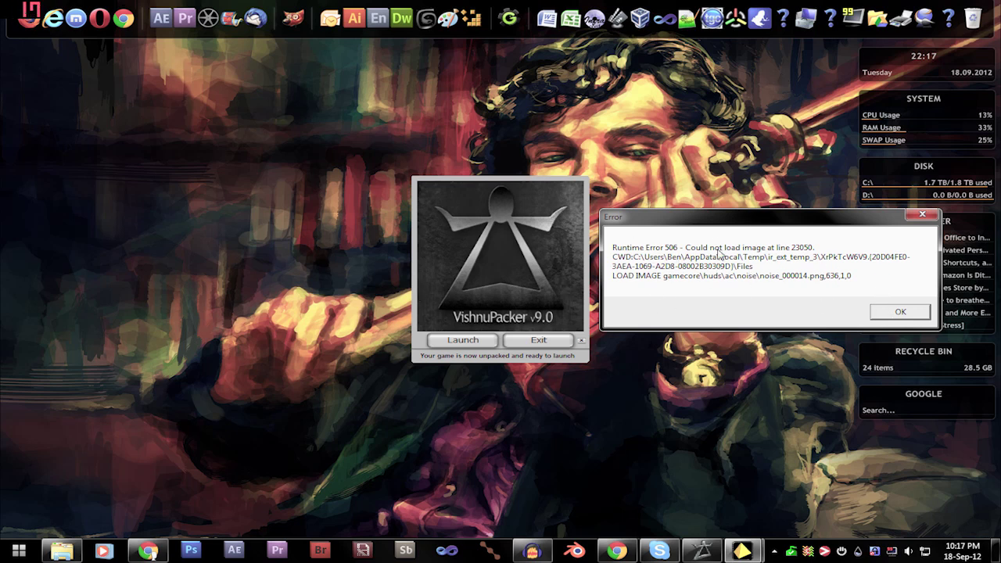
# Step: Bring up Windows Explorer and browse into Sanatorium Decompiled and its Files folder
pyautogui.click(55, 552)
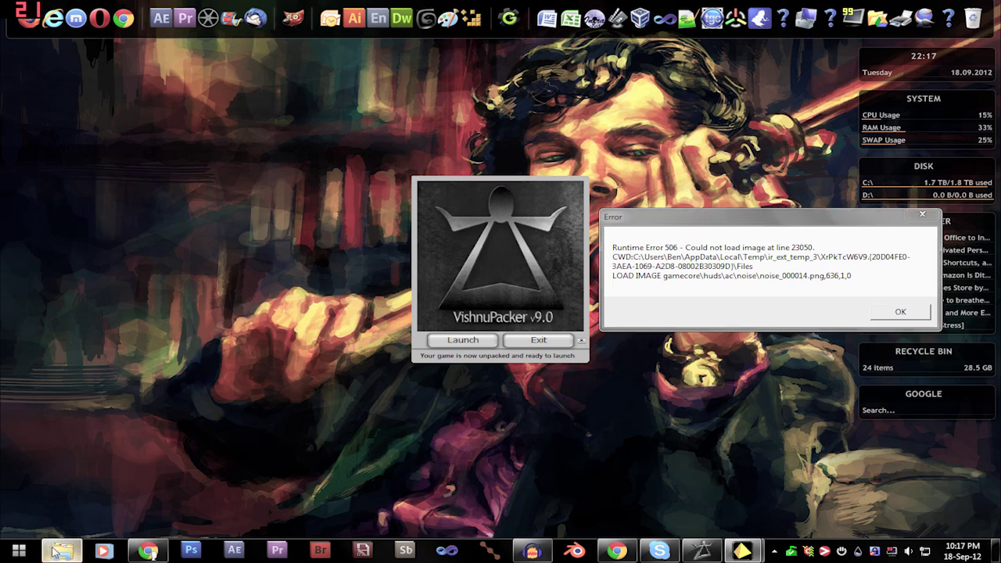
pyautogui.moveTo(552, 52); pyautogui.dragTo(489, 59)
pyautogui.doubleClick(427, 191)
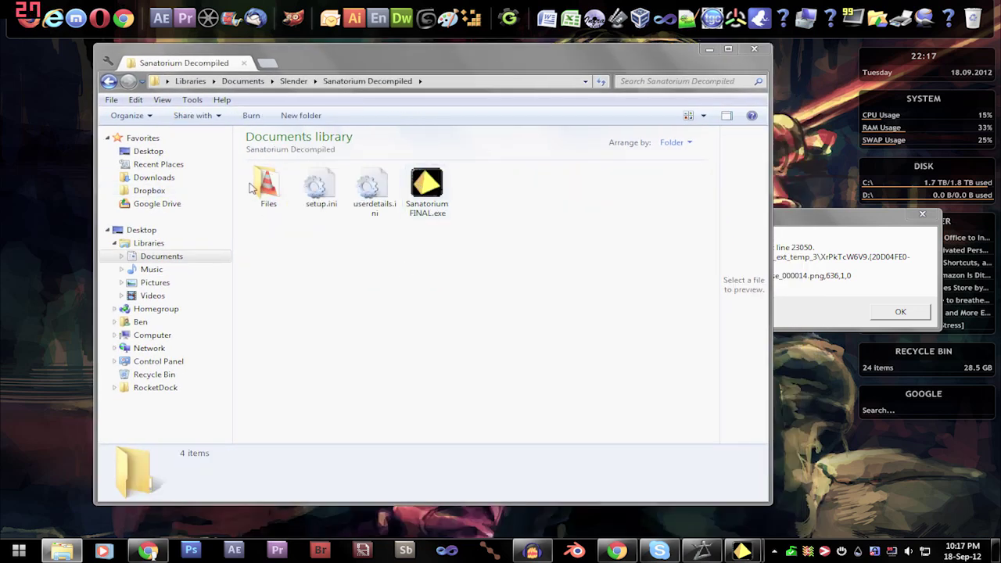
pyautogui.doubleClick(251, 188)
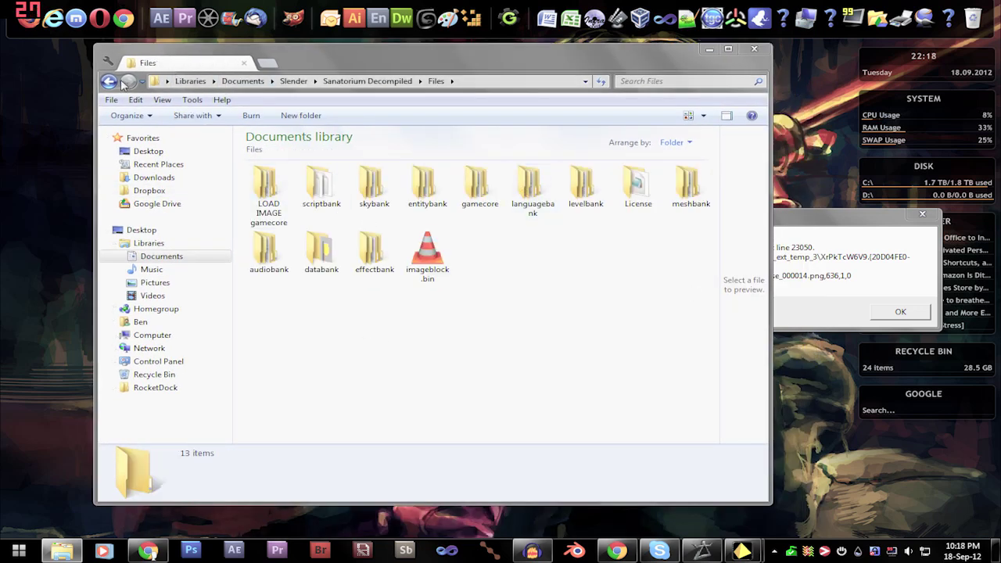
# Step: Return to the Sanatorium Decompiled folder and dismiss the Runtime Error 506 message
pyautogui.click(108, 81)
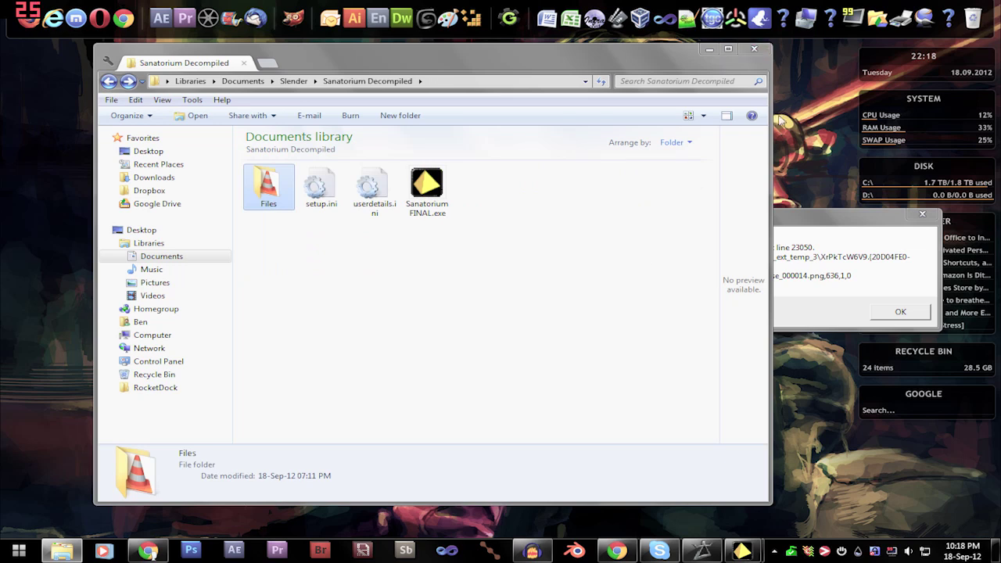
pyautogui.moveTo(616, 62); pyautogui.dragTo(592, 70)
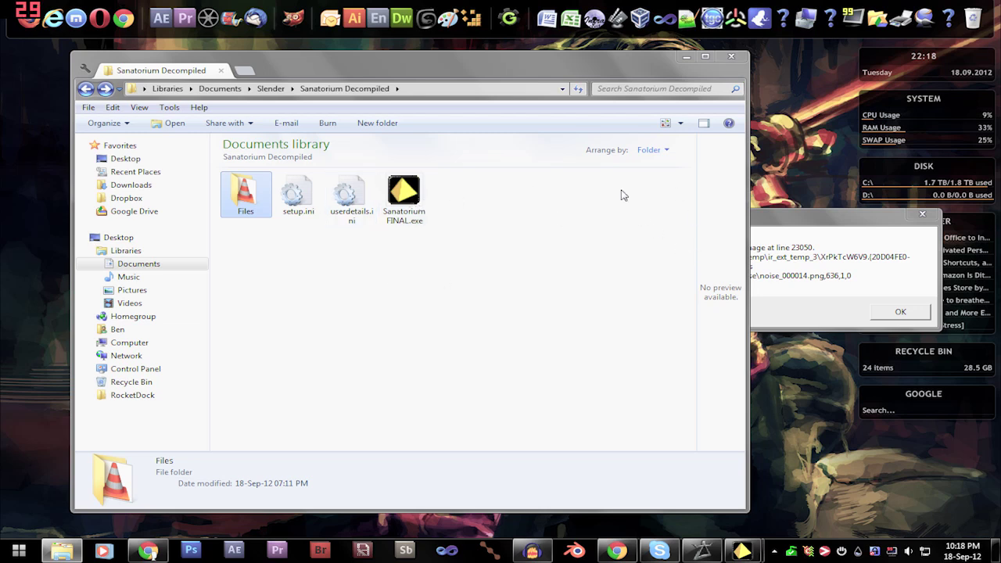
pyautogui.click(821, 294)
pyautogui.click(897, 315)
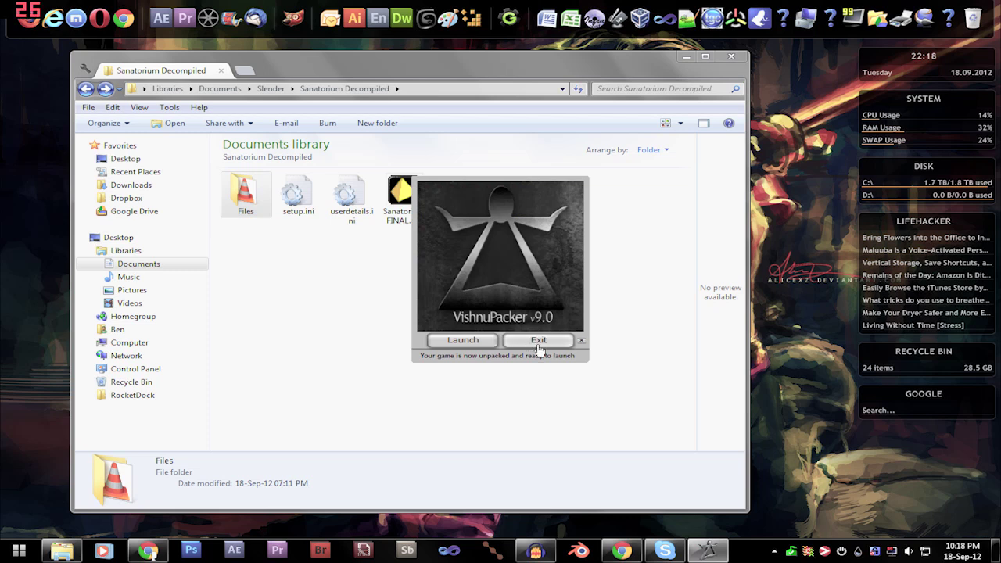
# Step: Exit the game launcher and open the Sanatorium14 folder from Slender
pyautogui.click(541, 344)
pyautogui.click(86, 90)
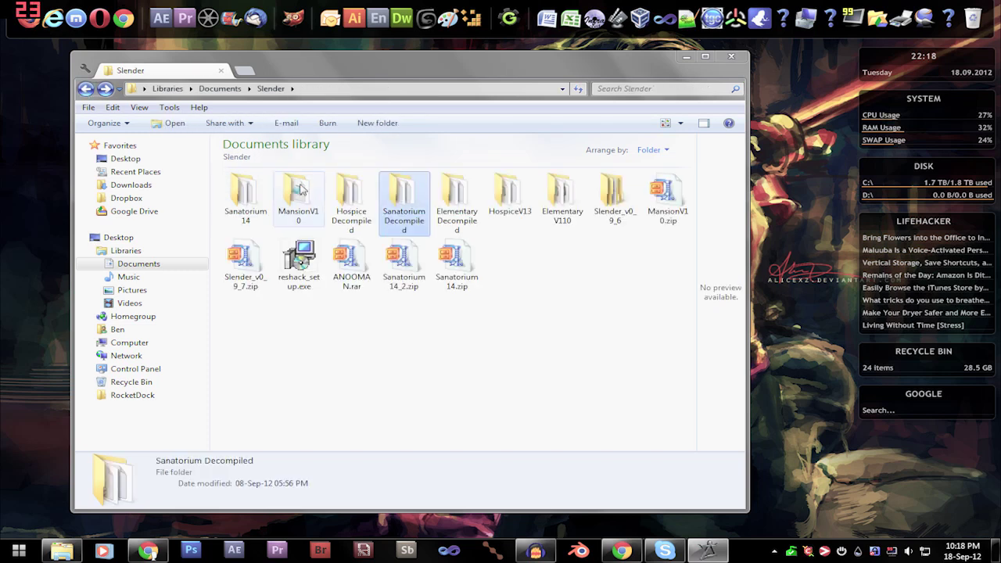
pyautogui.doubleClick(252, 197)
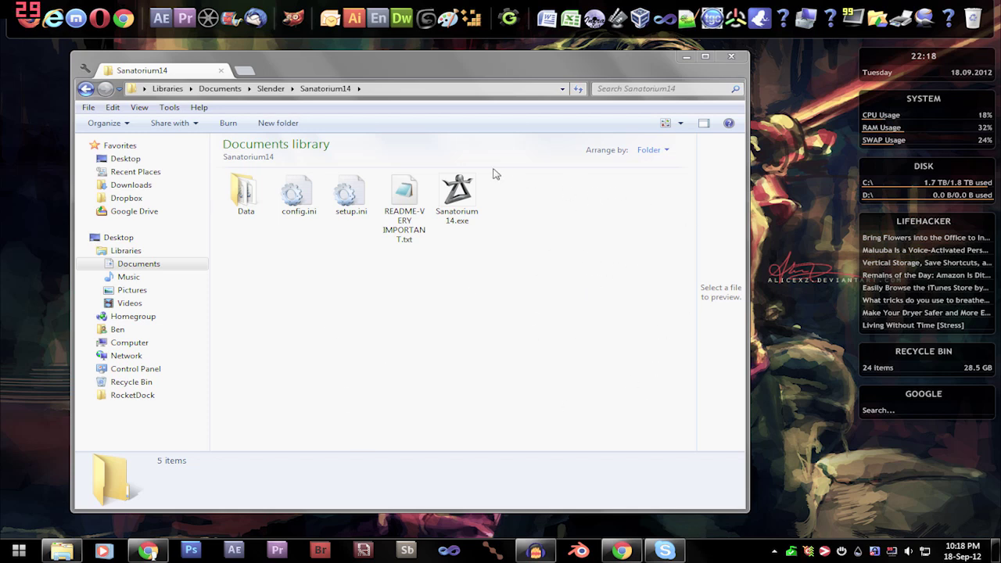
# Step: Set Sanatorium14.exe to Windows XP (Service Pack 3) compatibility mode in its Properties
pyautogui.click(468, 190)
pyautogui.rightClick(467, 190)
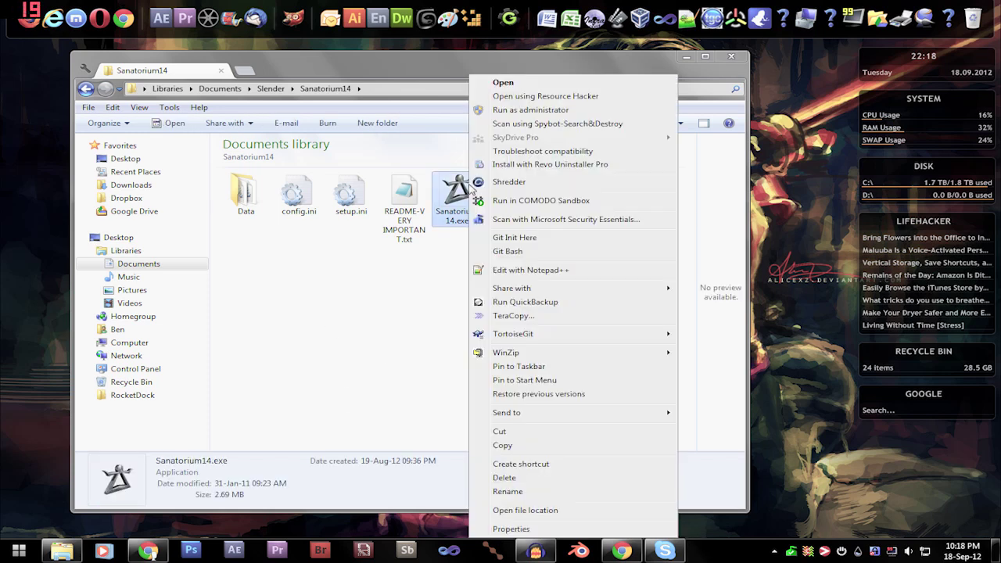
pyautogui.click(524, 530)
pyautogui.click(547, 215)
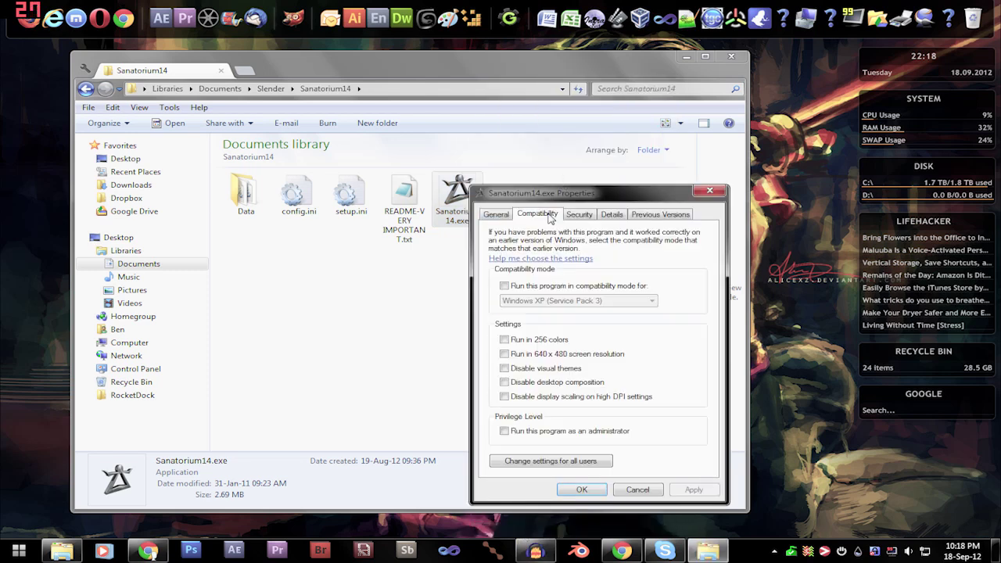
pyautogui.click(534, 286)
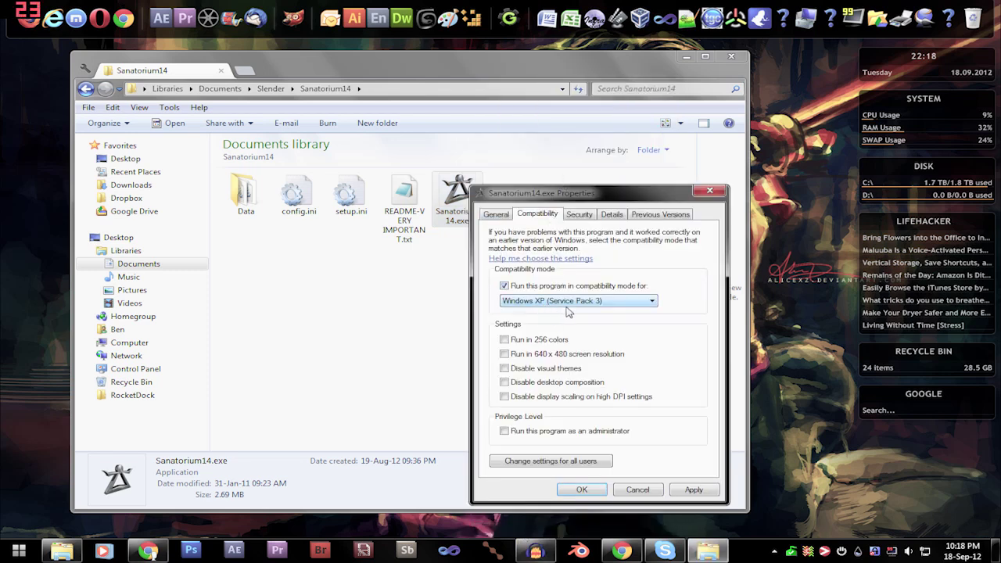
pyautogui.click(693, 490)
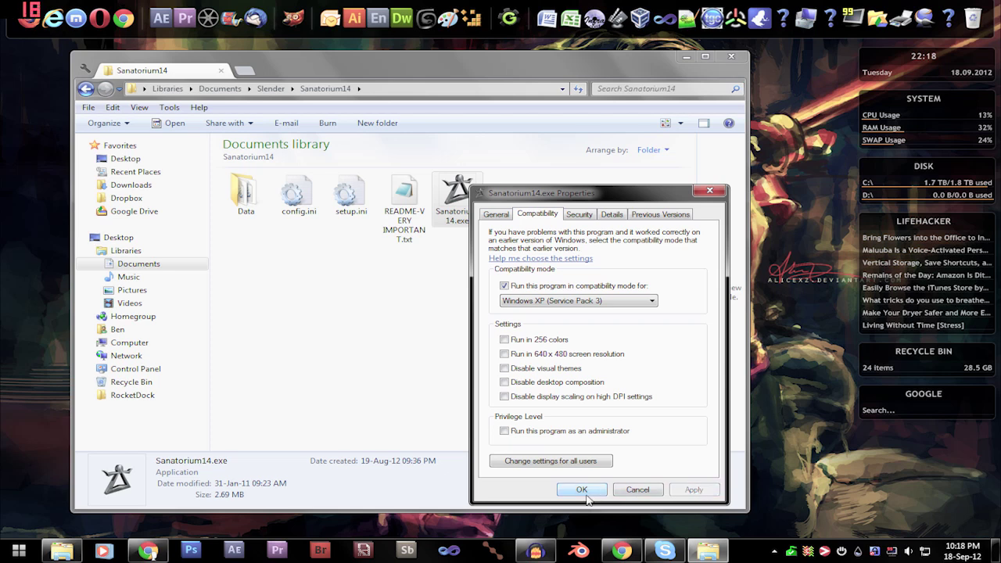
pyautogui.click(584, 492)
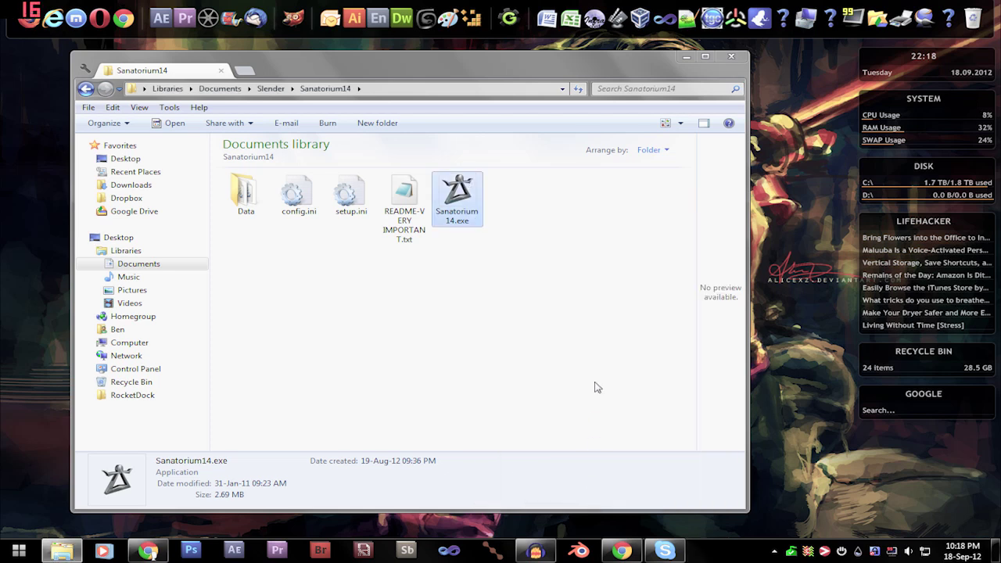
# Step: Run Sanatorium14.exe as administrator, launch the game, dismiss the Runtime Error 506, and restore Explorer
pyautogui.rightClick(461, 193)
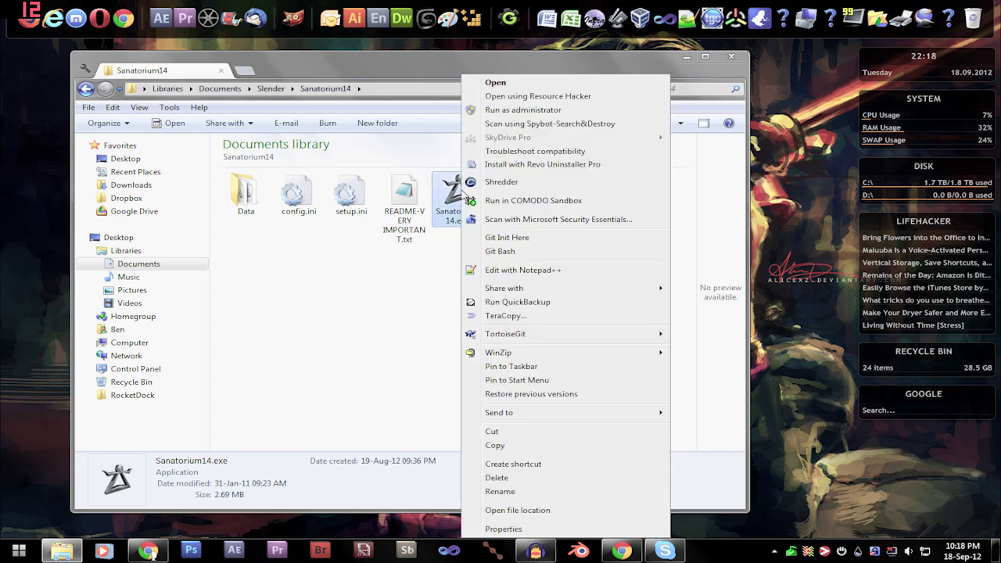
pyautogui.click(502, 110)
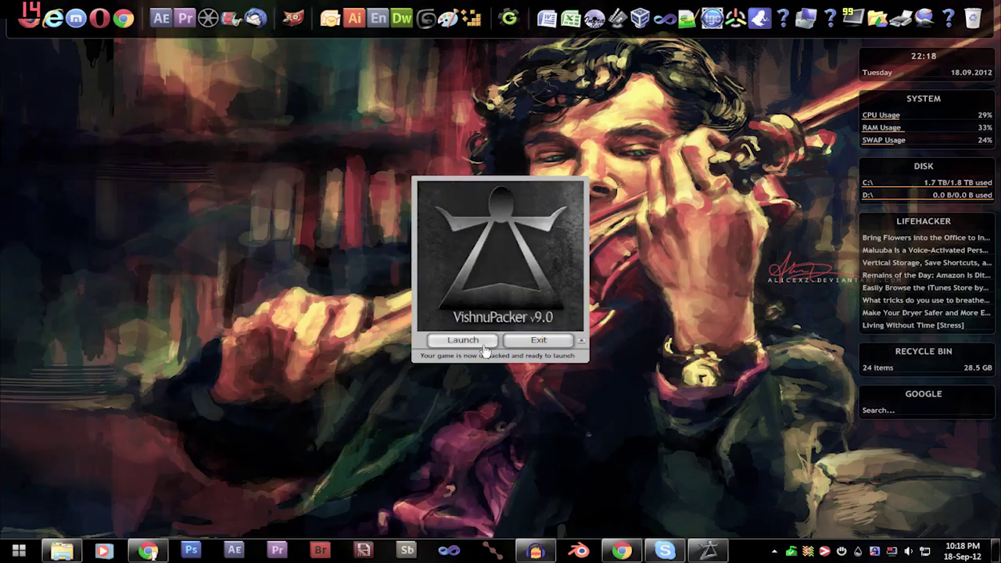
pyautogui.click(484, 350)
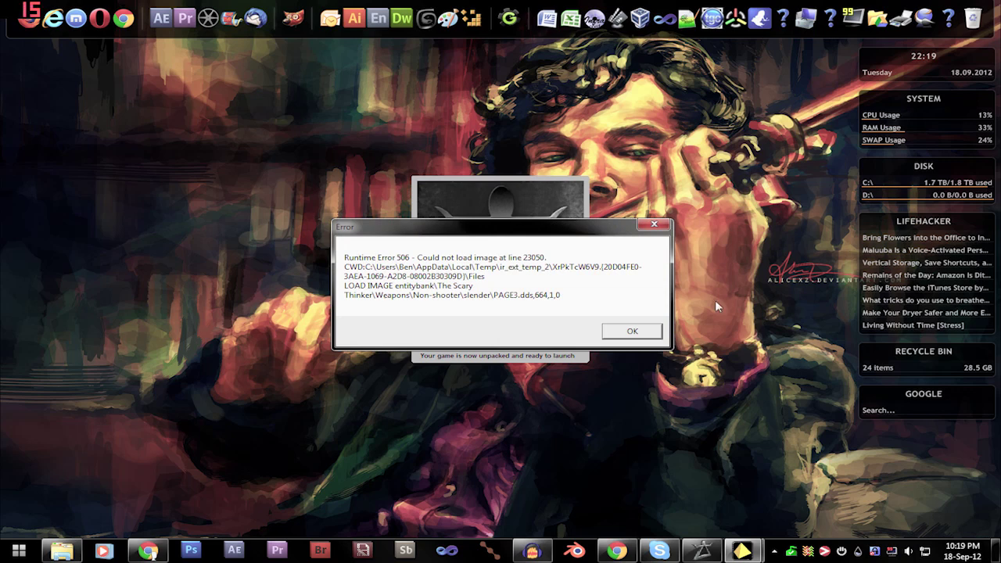
pyautogui.click(658, 334)
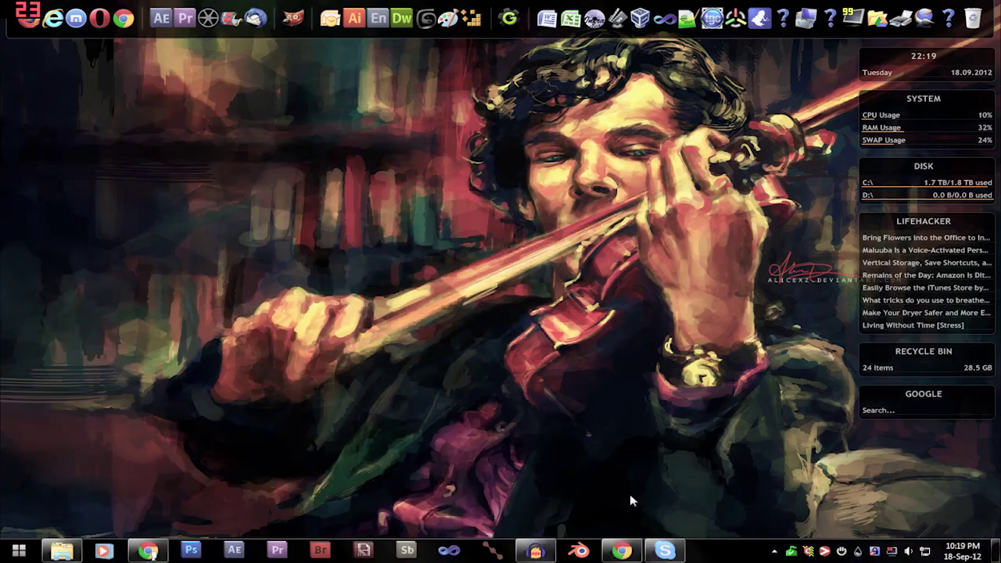
pyautogui.click(59, 550)
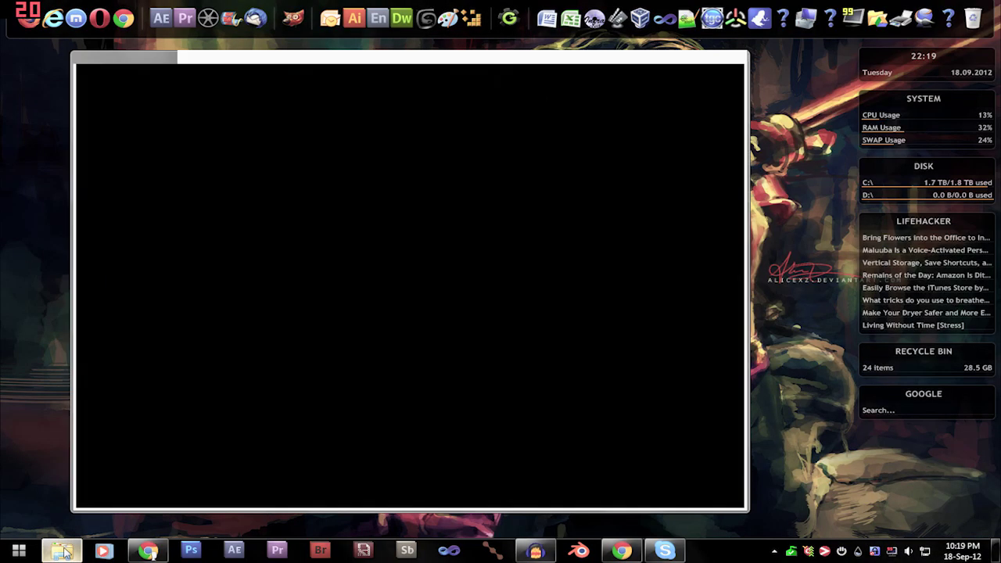
# Step: Run Sanatorium14.exe as administrator again and minimise Explorer while VishnuPacker unpacks
pyautogui.rightClick(463, 192)
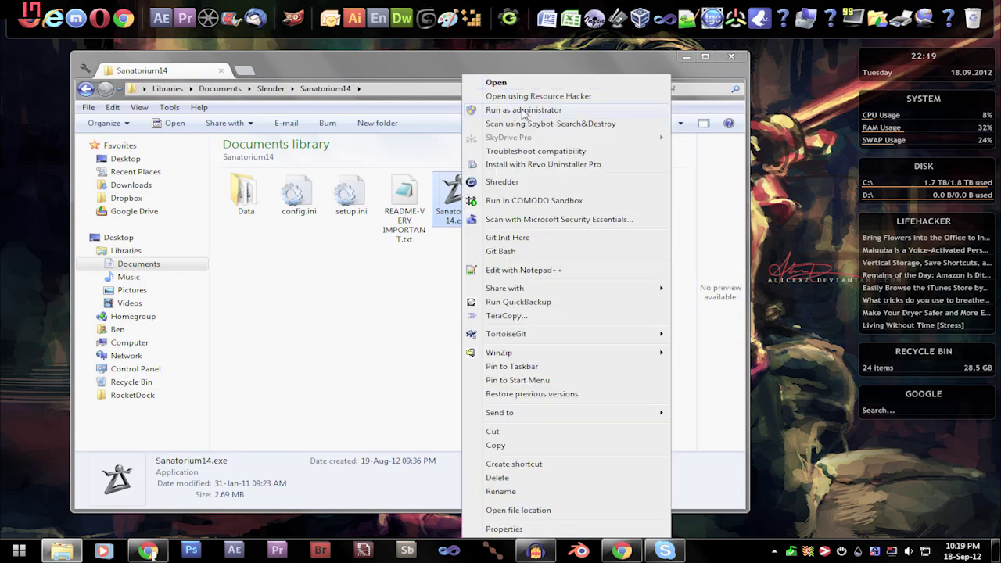
pyautogui.click(571, 109)
pyautogui.click(685, 57)
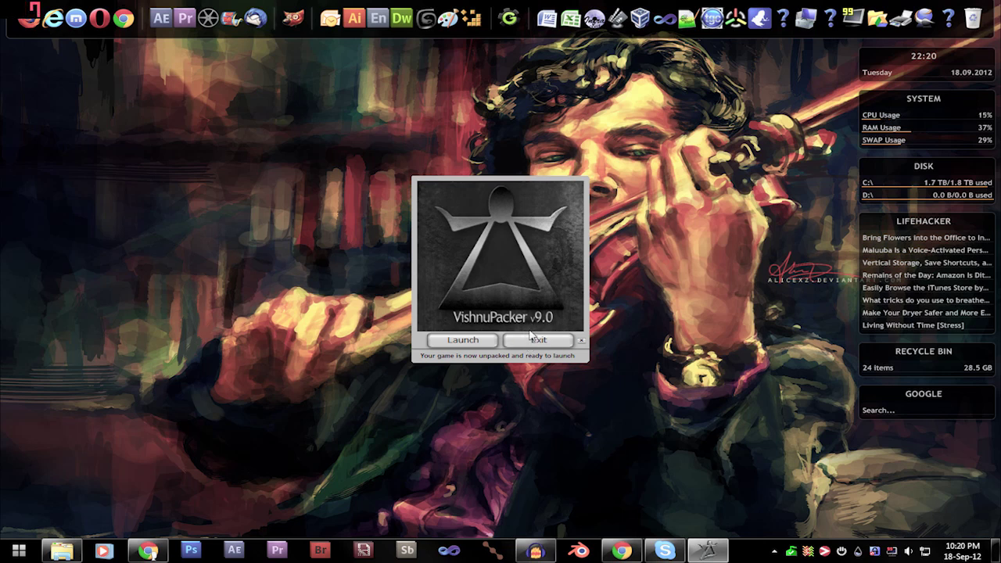
# Step: Exit the VishnuPacker launcher and minimise the Sanatorium14 folder window to show the desktop
pyautogui.click(529, 336)
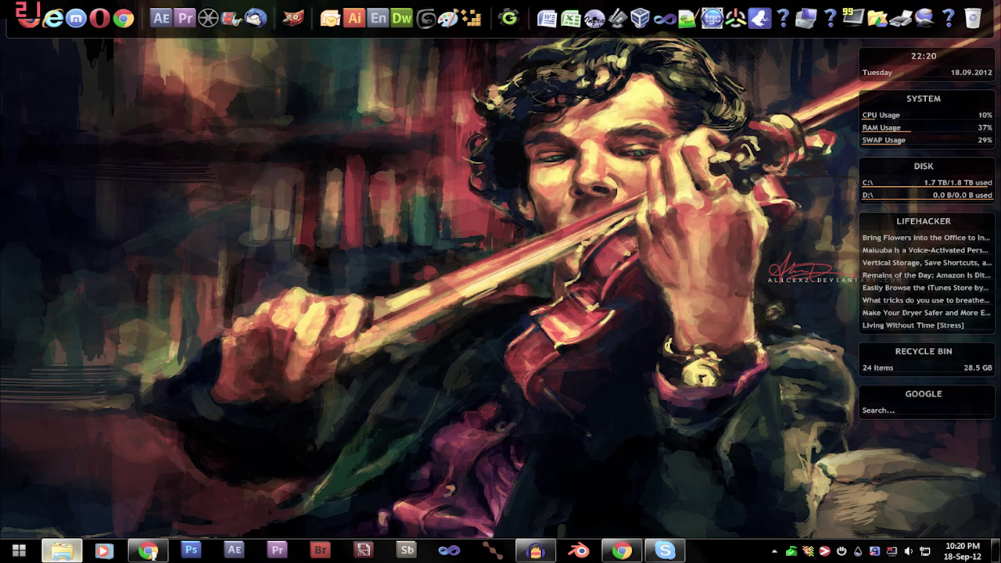
pyautogui.click(61, 550)
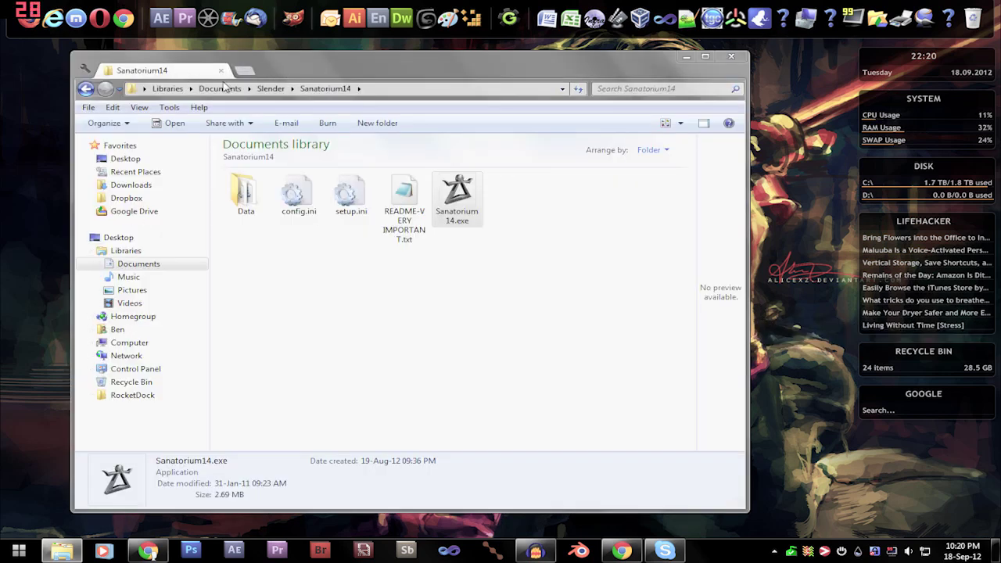
pyautogui.click(685, 58)
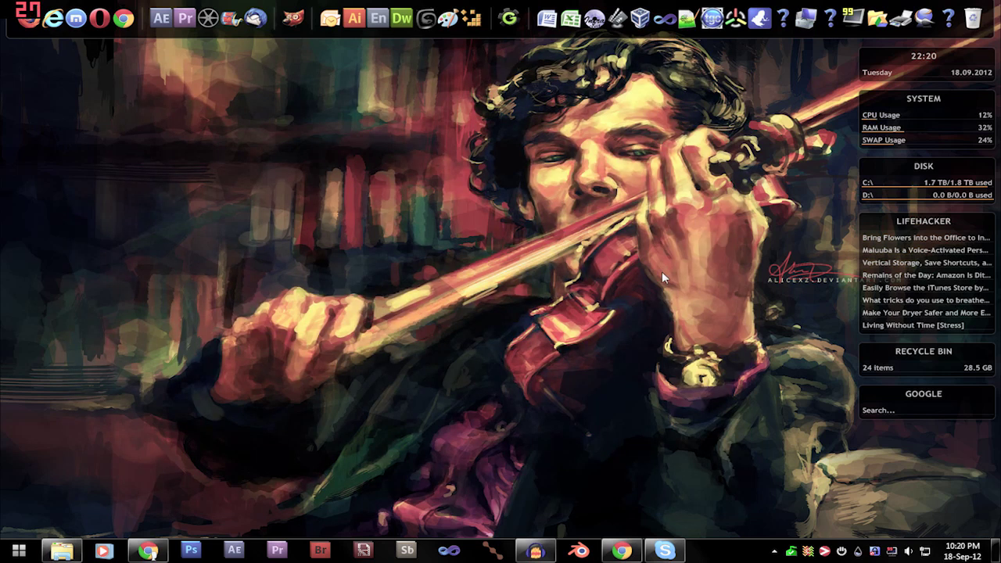